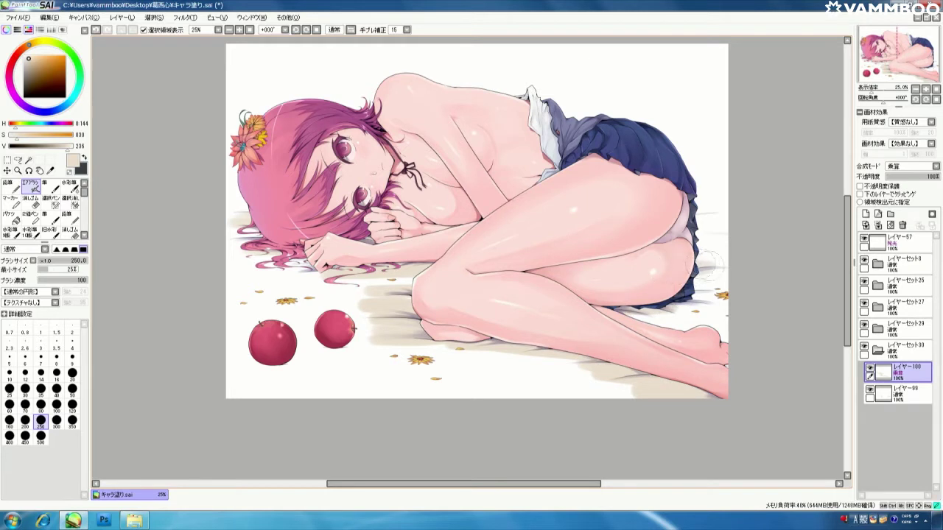
# Soften the beige shading on the sheet around the apples with the watercolor brush at sizes 250 and 120.
pyautogui.click(68, 184)
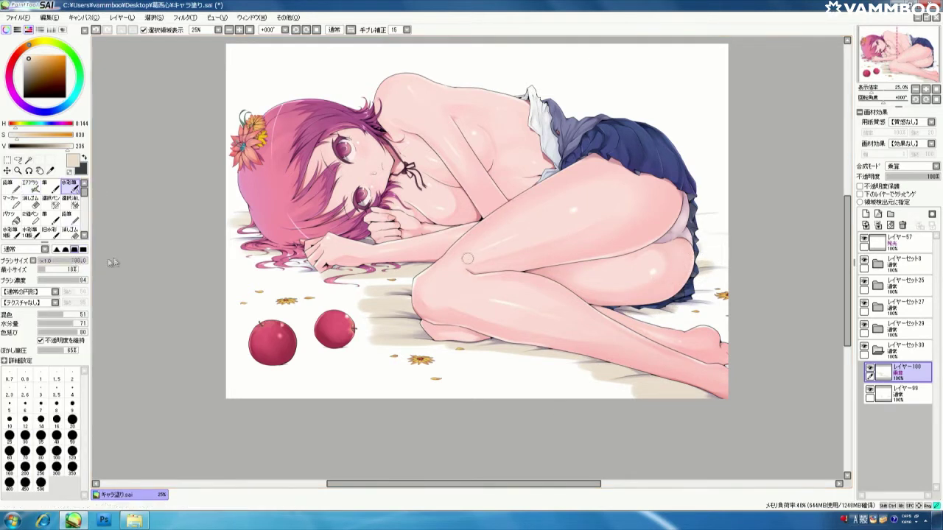
pyautogui.click(41, 467)
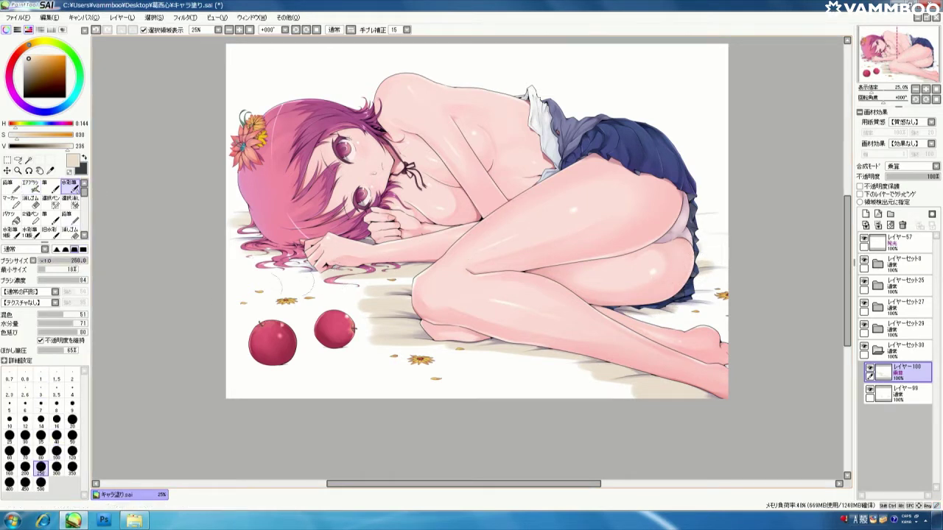
pyautogui.click(72, 452)
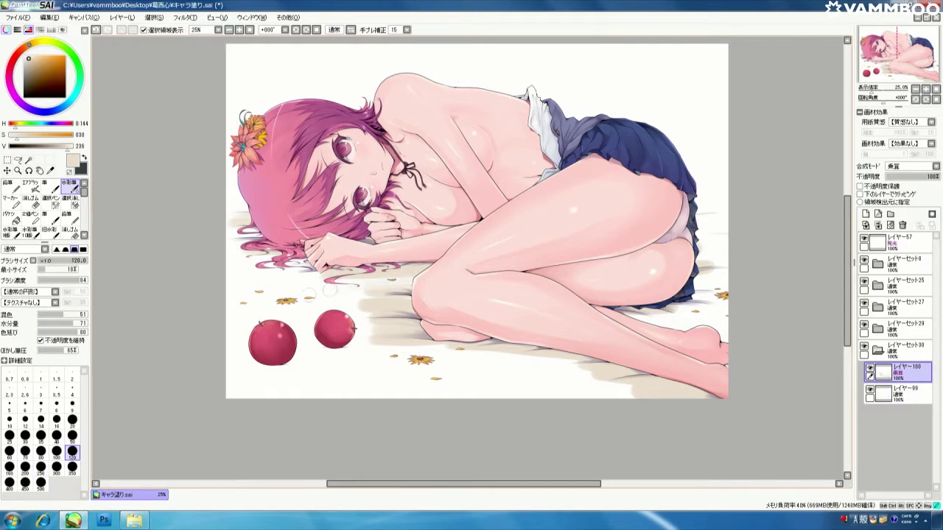
# Blend the remaining beige sheet shading along the lower area and far edge with the watercolor brush at density 100 and size 200.
pyautogui.click(83, 280)
pyautogui.click(25, 467)
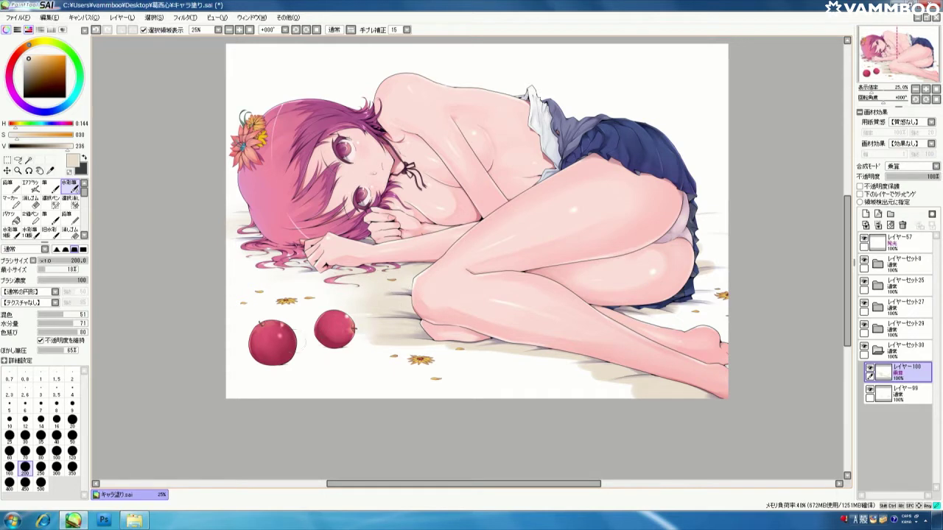
pyautogui.moveTo(330, 347); pyautogui.dragTo(554, 348)
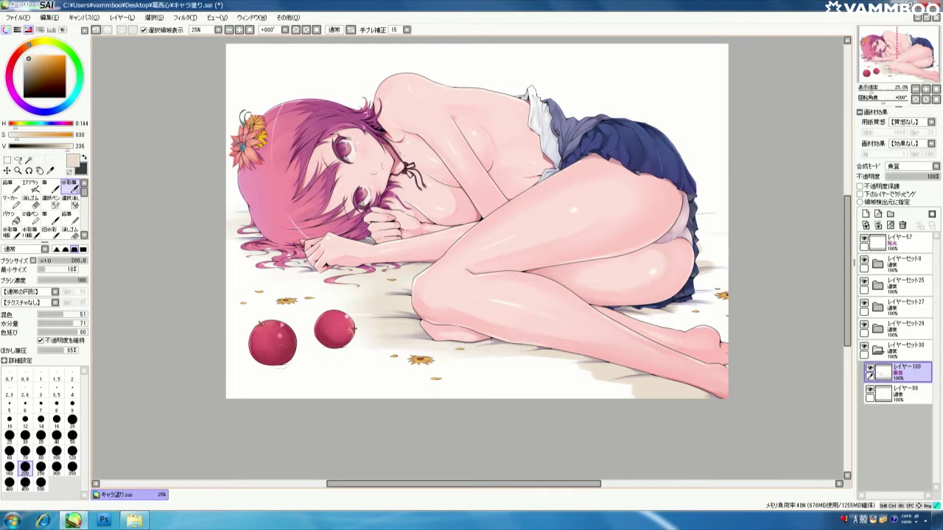
pyautogui.moveTo(593, 356); pyautogui.dragTo(473, 370)
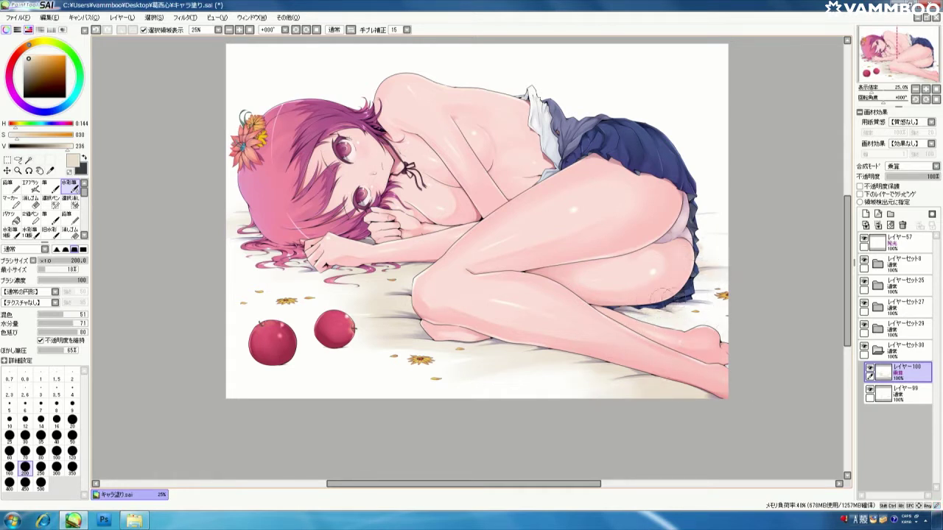
pyautogui.moveTo(692, 305); pyautogui.dragTo(725, 296)
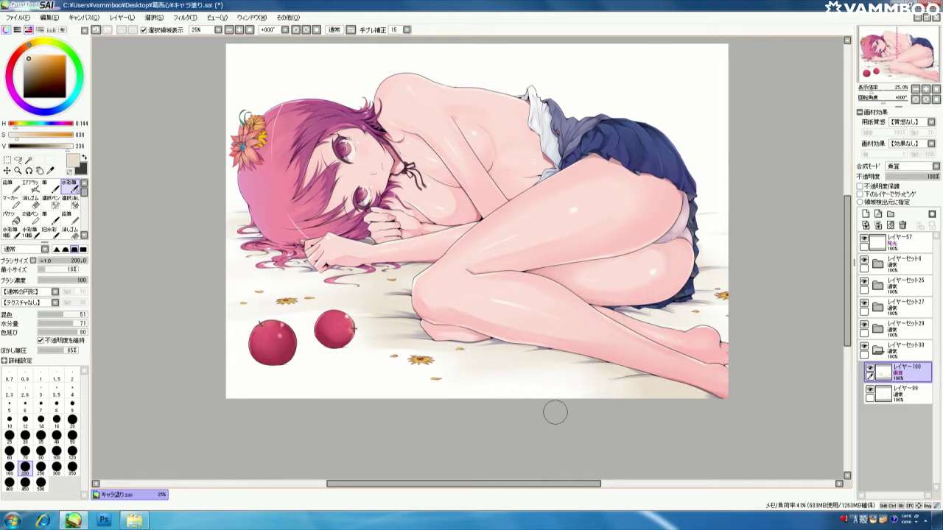
# Set the multiply shading layer's opacity to 62% and sample a grey-purple fold shadow colour for painting on the layer beneath it.
pyautogui.click(915, 178)
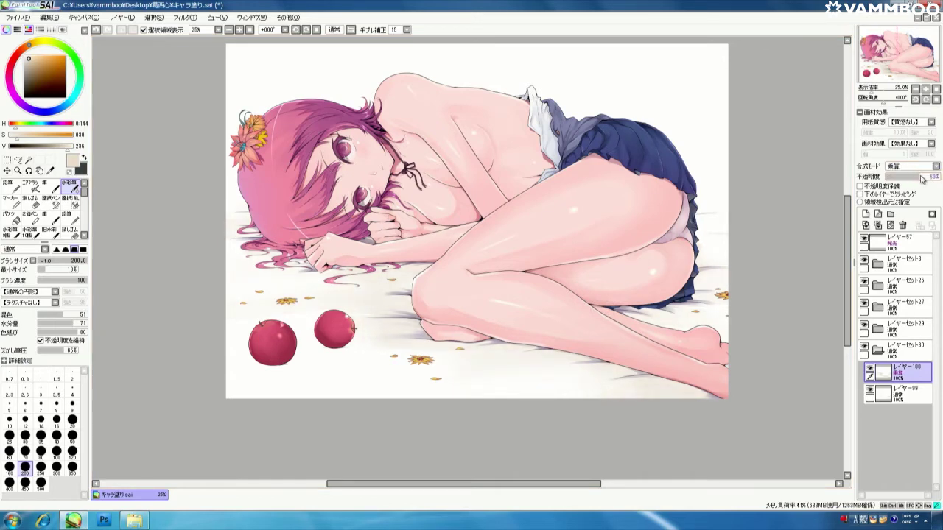
pyautogui.click(906, 393)
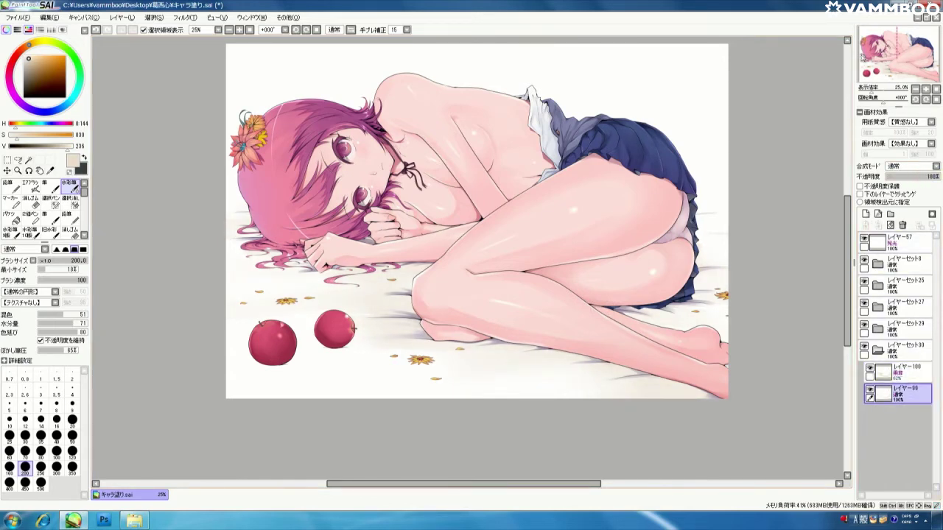
pyautogui.click(866, 71)
pyautogui.click(239, 30)
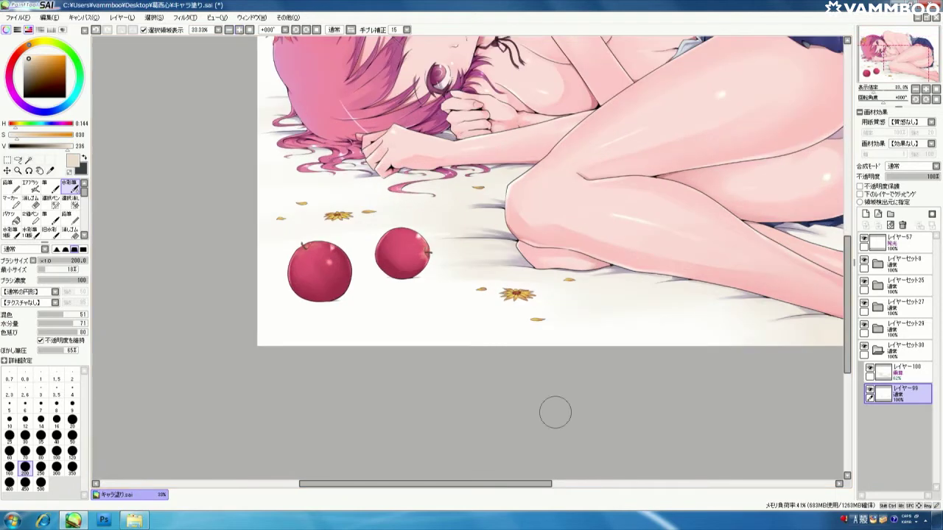
pyautogui.keyDown('alt'); pyautogui.click(603, 262); pyautogui.keyUp('alt')
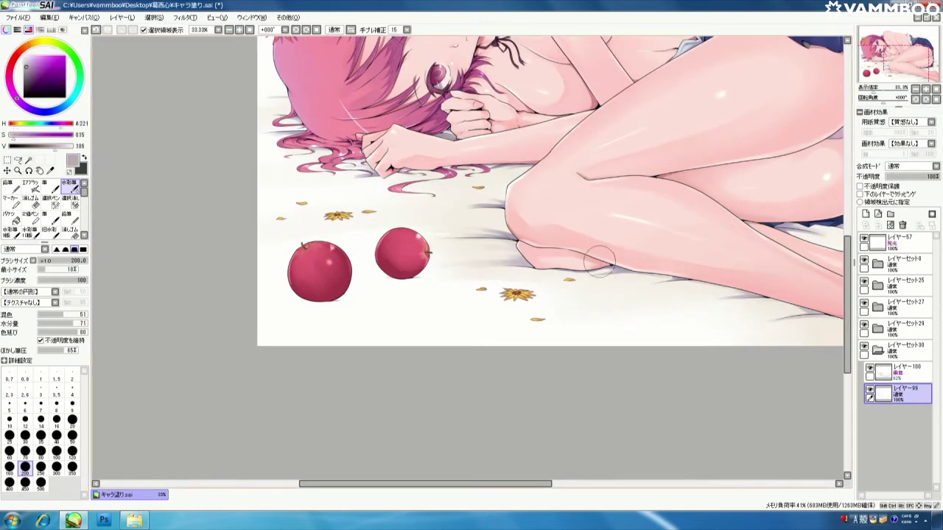
# Airbrush a thin contact shadow under the smaller apple and blend it out with the watercolor brush at size 16.
pyautogui.click(238, 31)
pyautogui.click(239, 31)
pyautogui.click(31, 188)
pyautogui.click(43, 261)
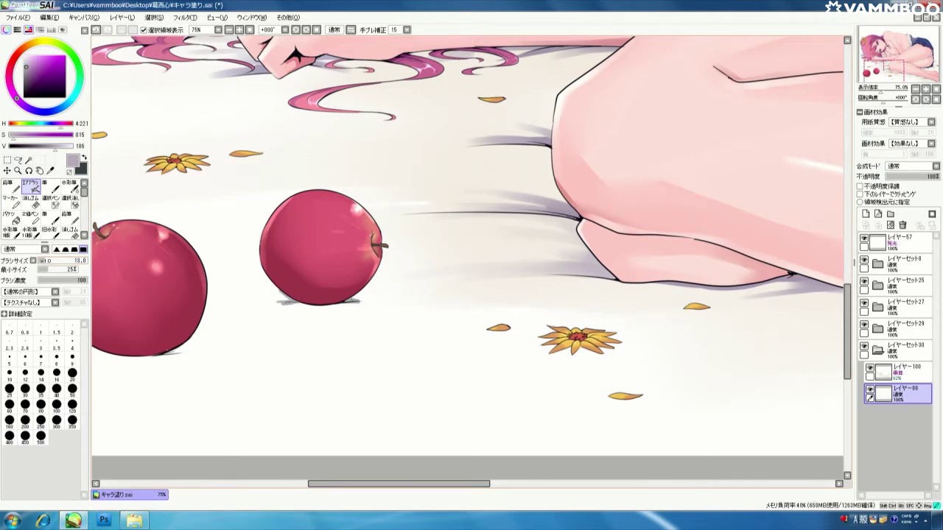
pyautogui.click(71, 189)
pyautogui.click(44, 261)
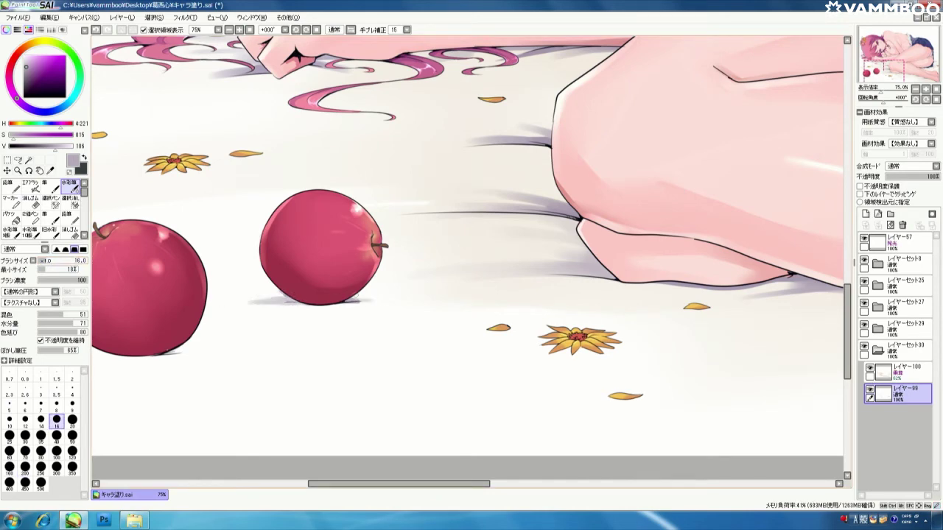
# Paint a thin contact shadow under the larger apple and smear it outward on both sides with the watercolor brush.
pyautogui.moveTo(884, 72); pyautogui.dragTo(875, 72)
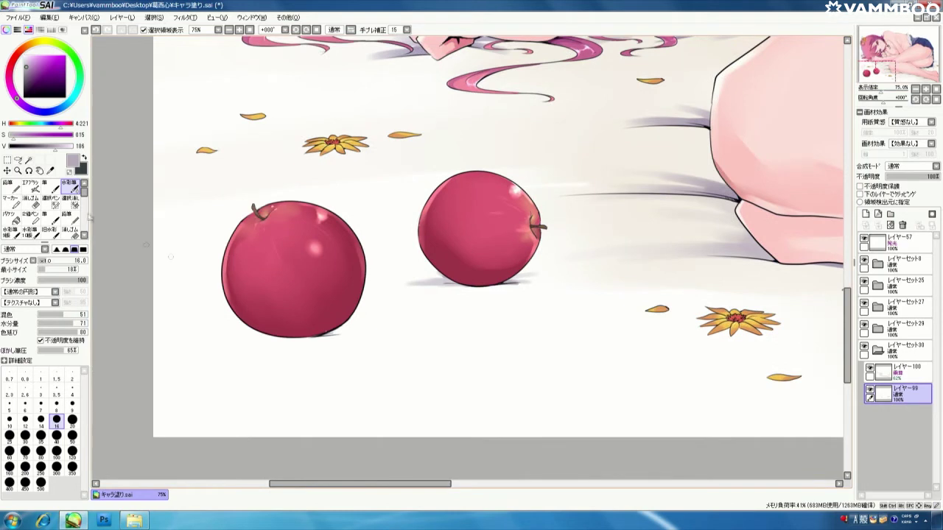
pyautogui.press('v')
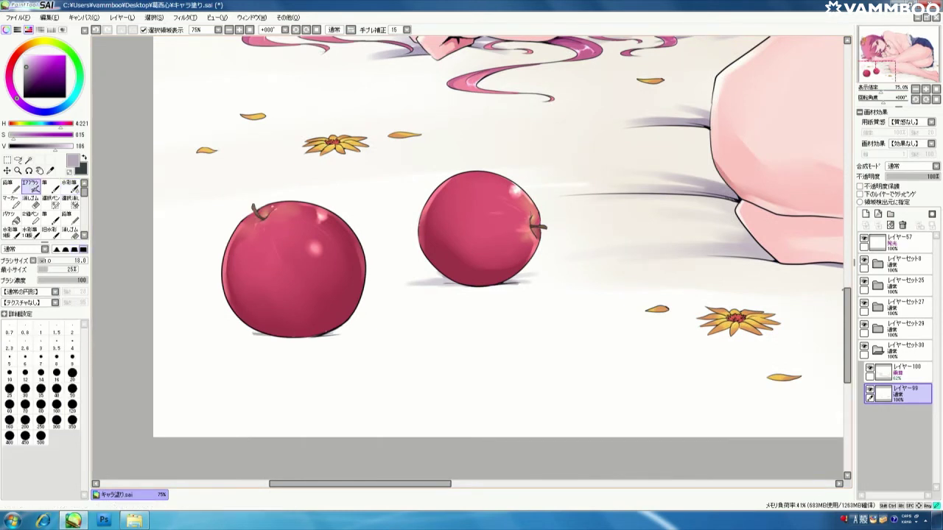
pyautogui.press('c')
pyautogui.moveTo(327, 333); pyautogui.dragTo(405, 333)
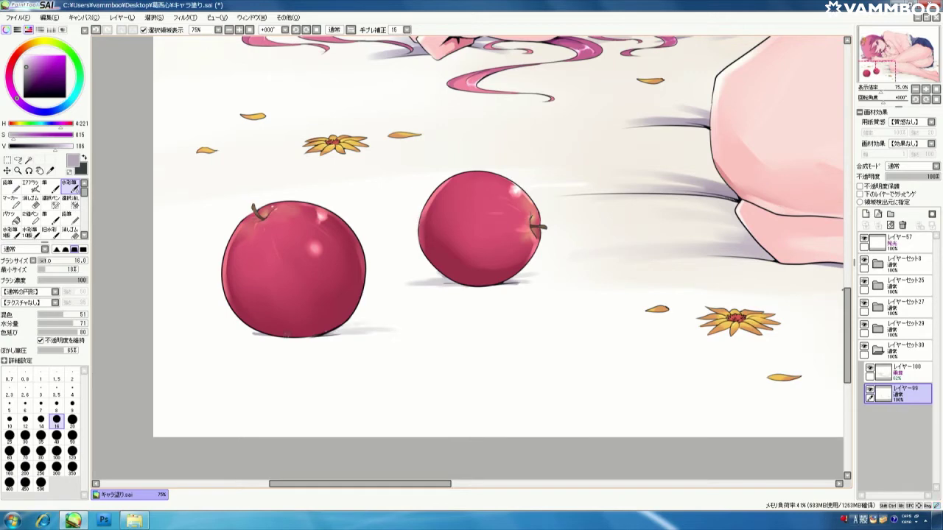
pyautogui.moveTo(259, 333); pyautogui.dragTo(235, 334)
# Collapse the sheet's layer set and add a new layer above it in multiply blending mode.
pyautogui.click(241, 33)
pyautogui.click(893, 64)
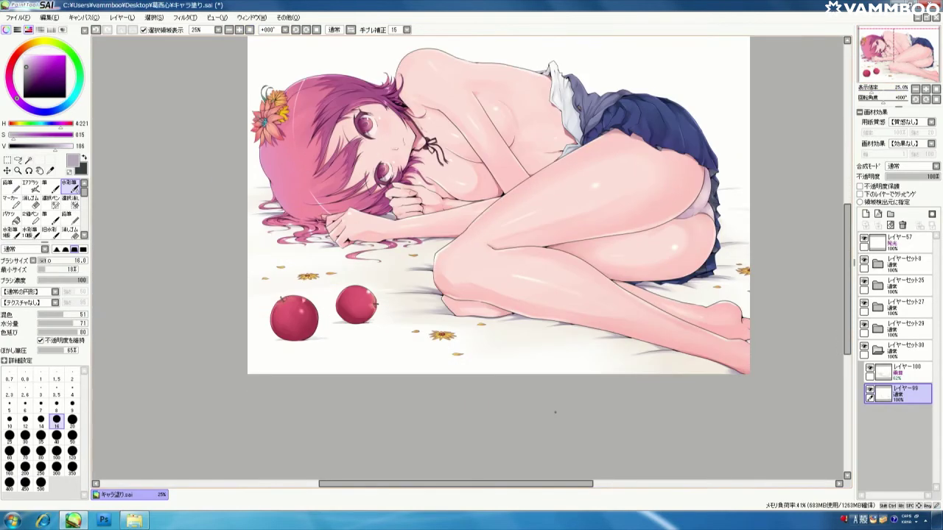
pyautogui.click(240, 31)
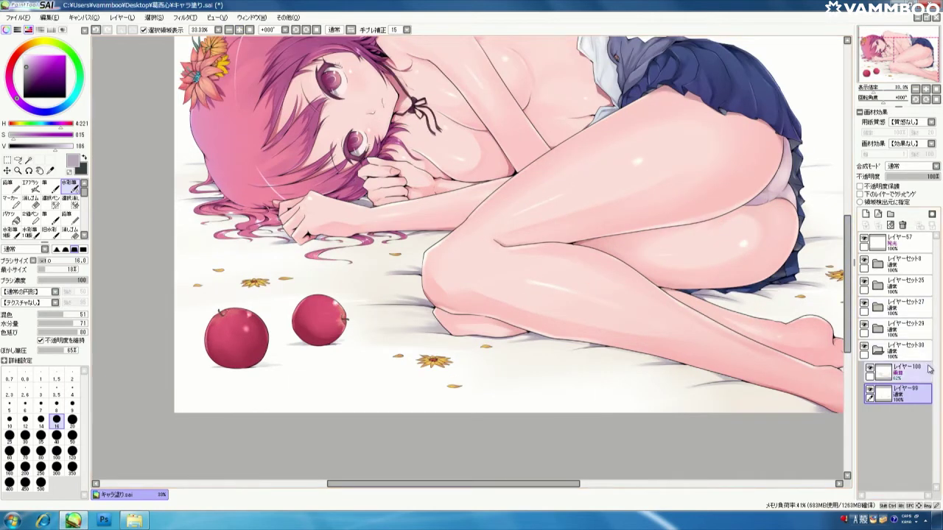
pyautogui.click(880, 353)
pyautogui.click(906, 358)
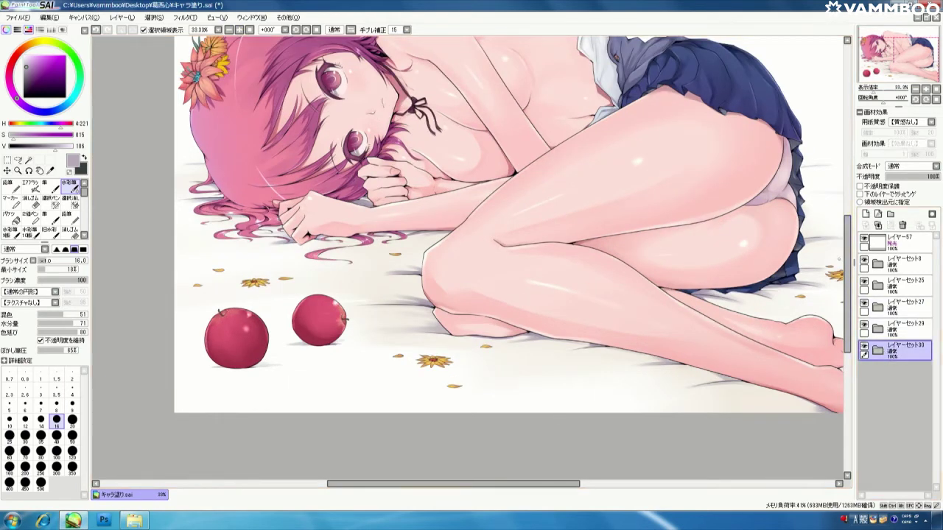
pyautogui.click(866, 214)
pyautogui.click(936, 168)
pyautogui.click(902, 184)
# Lighten the grey-purple paint colour and set up the airbrush at size 32 for shading around the apples.
pyautogui.click(239, 31)
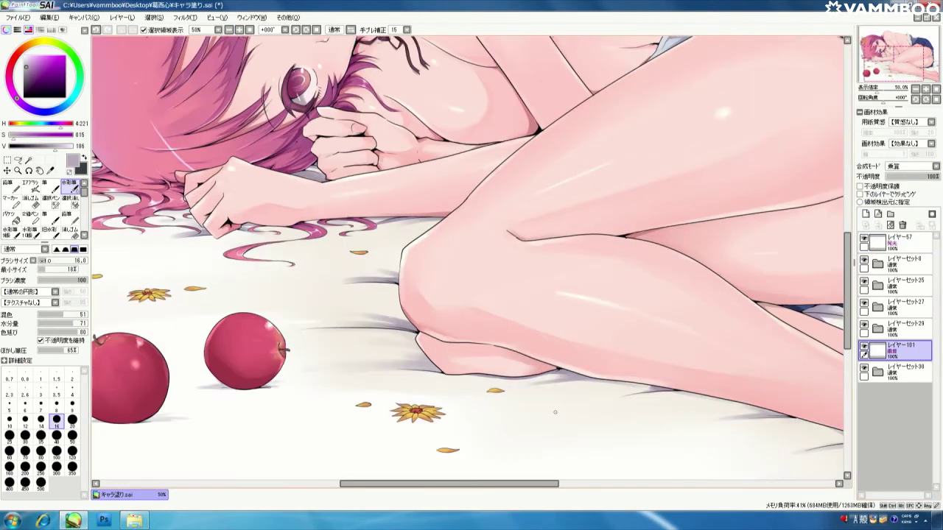
pyautogui.moveTo(903, 71); pyautogui.dragTo(892, 67)
pyautogui.click(64, 151)
pyautogui.click(30, 186)
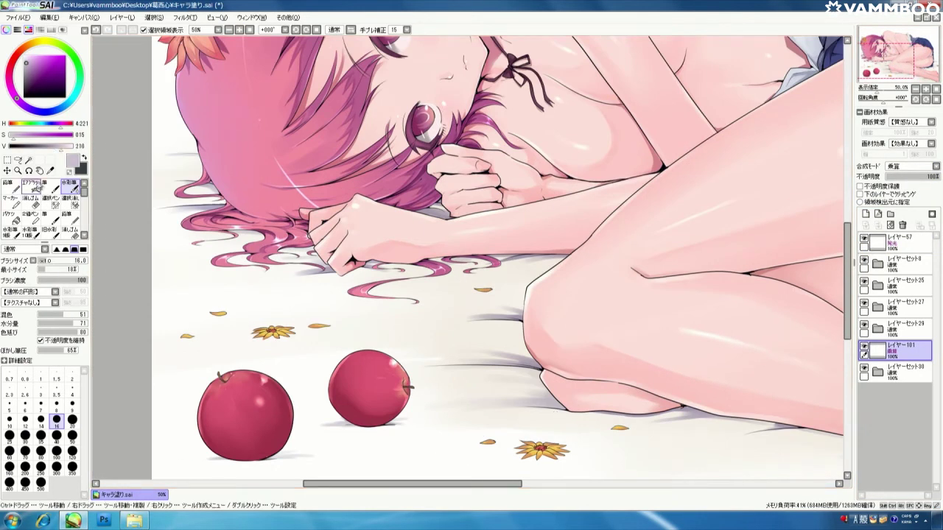
pyautogui.moveTo(882, 62); pyautogui.dragTo(871, 74)
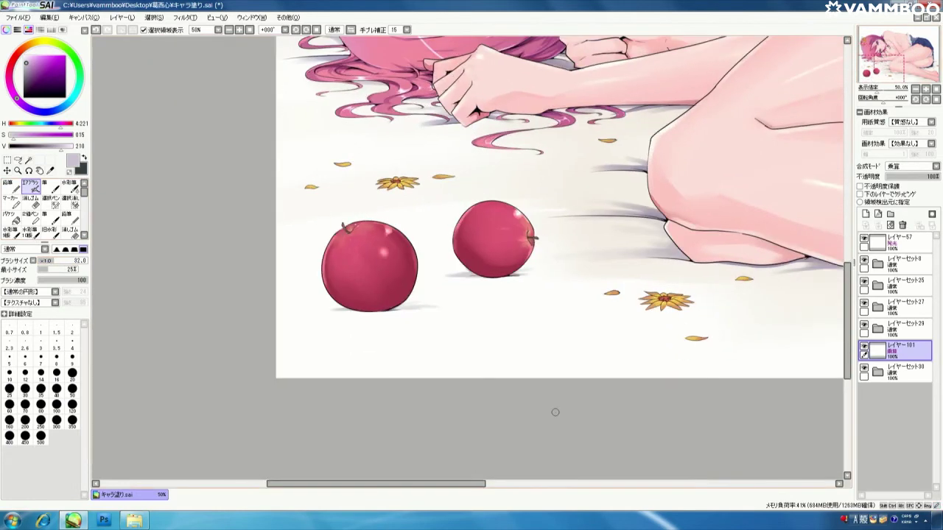
pyautogui.click(250, 30)
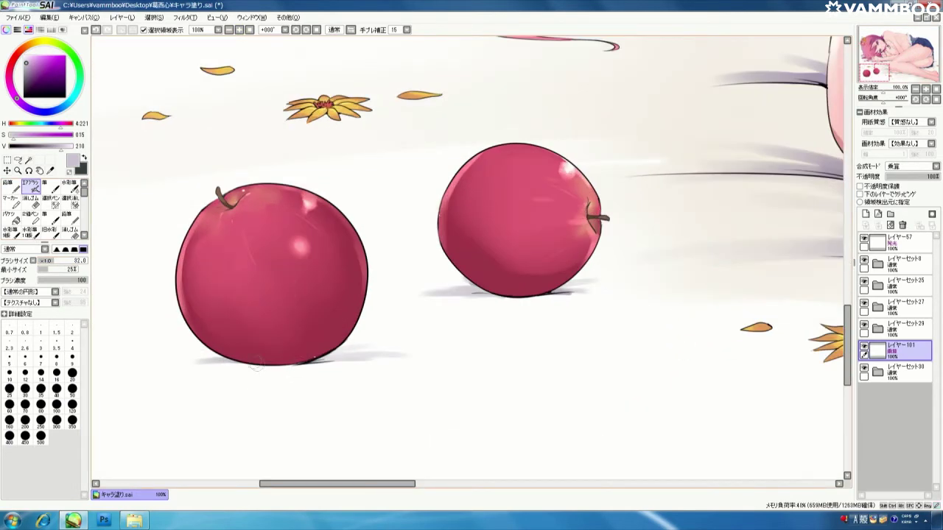
pyautogui.moveTo(252, 357)
pyautogui.mouseDown()
pyautogui.moveTo(162, 352)
pyautogui.moveTo(265, 353)
pyautogui.mouseUp()
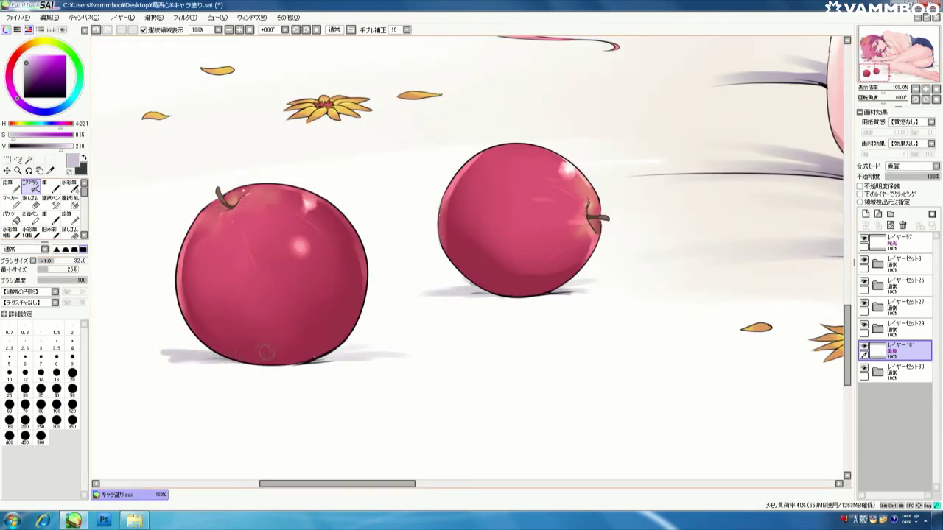
pyautogui.click(96, 30)
pyautogui.click(97, 31)
# Airbrush a cast shadow at size 24 to the left of the larger apple's base and blend it with the watercolor brush.
pyautogui.moveTo(66, 264); pyautogui.dragTo(46, 268)
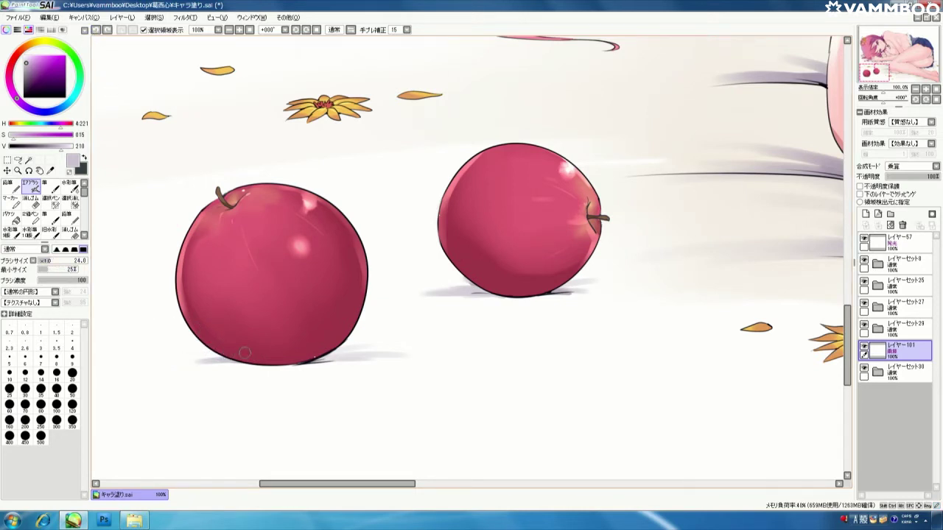
pyautogui.moveTo(245, 358)
pyautogui.mouseDown()
pyautogui.moveTo(167, 365)
pyautogui.moveTo(237, 350)
pyautogui.moveTo(170, 355)
pyautogui.moveTo(222, 362)
pyautogui.moveTo(169, 363)
pyautogui.mouseUp()
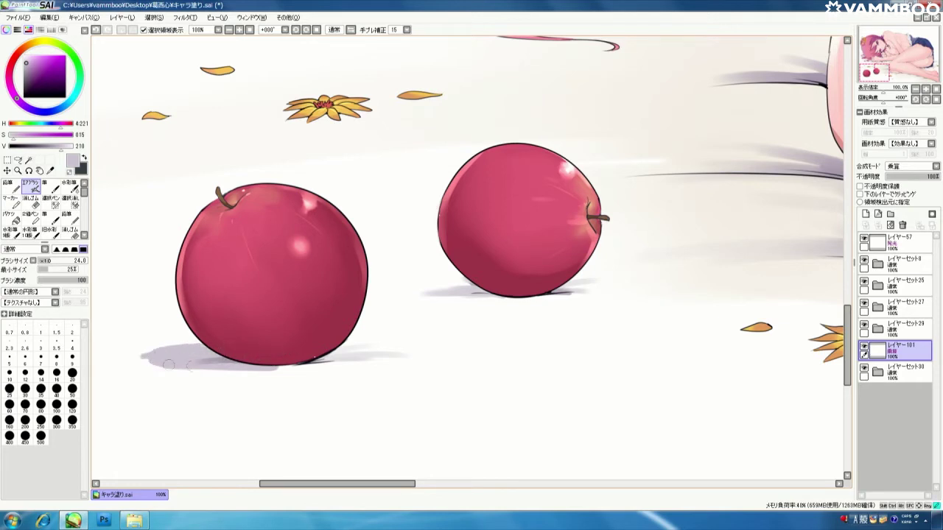
pyautogui.click(68, 186)
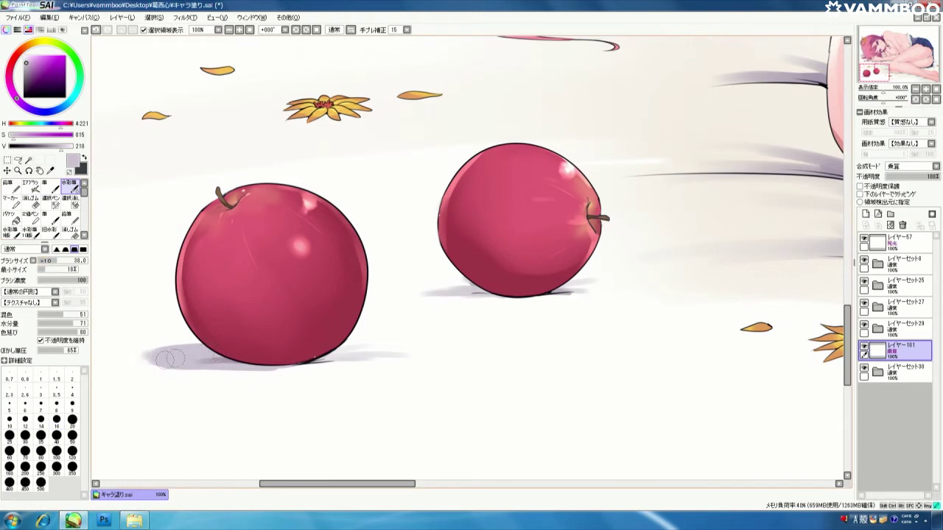
pyautogui.moveTo(178, 366); pyautogui.dragTo(250, 366)
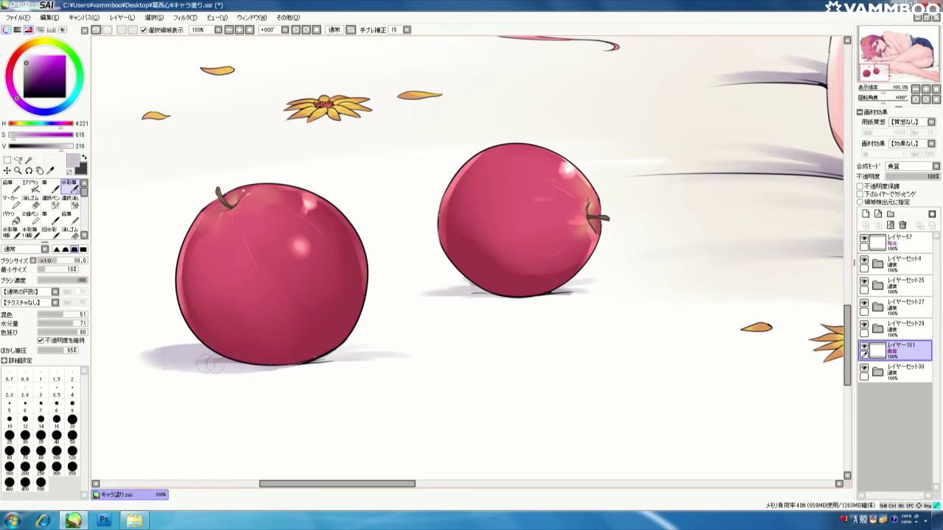
# Thin the upper edge of the larger apple's cast shadow with the eraser at size 37 and density 24.
pyautogui.click(30, 199)
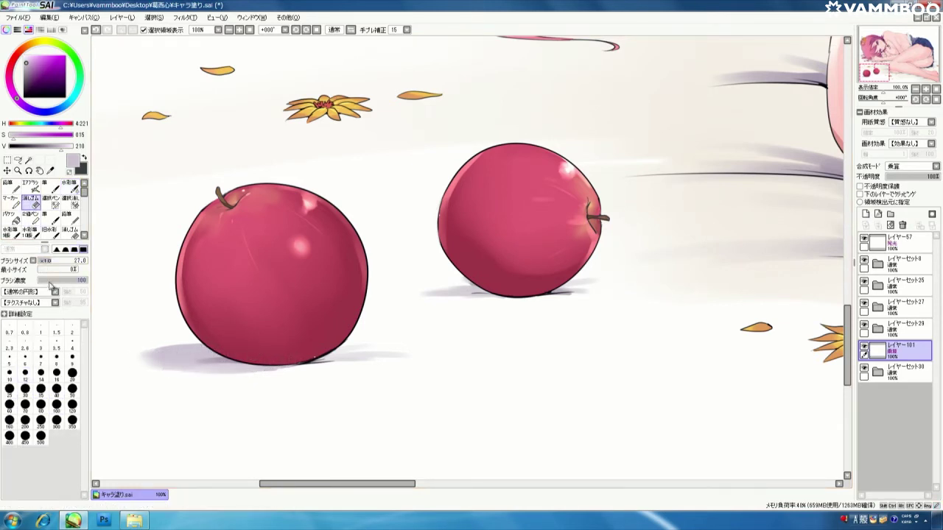
pyautogui.click(56, 261)
pyautogui.moveTo(164, 344)
pyautogui.mouseDown()
pyautogui.moveTo(216, 345)
pyautogui.moveTo(116, 352)
pyautogui.moveTo(171, 346)
pyautogui.mouseUp()
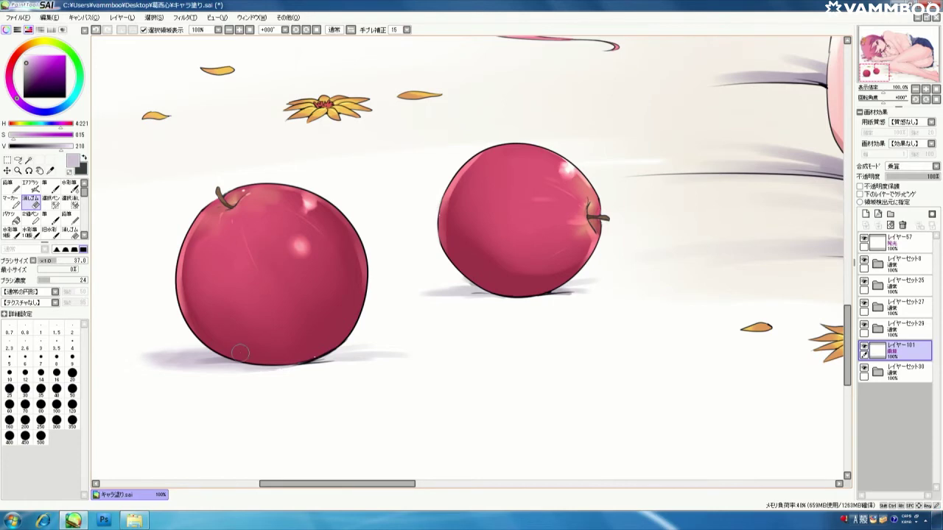
# Extend and soften the lower edge of the larger apple's shadow with the watercolor brush.
pyautogui.click(229, 30)
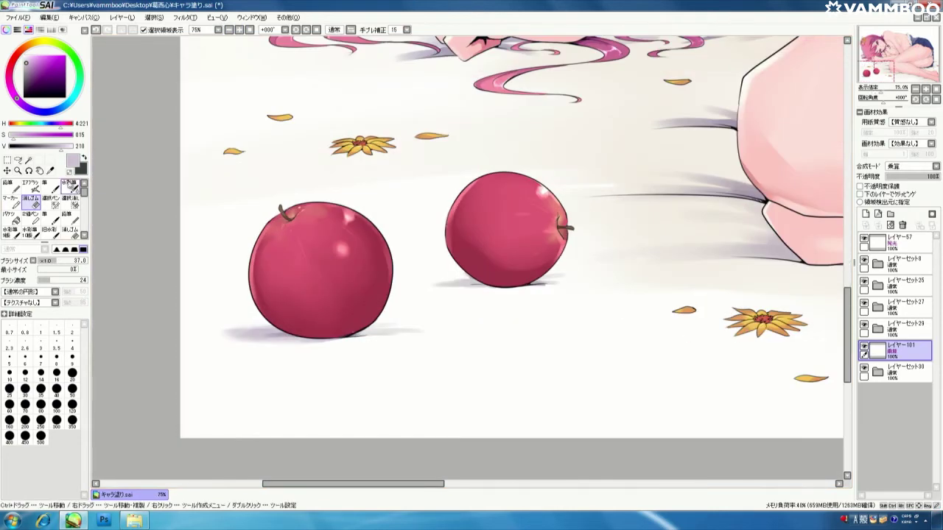
pyautogui.click(68, 184)
pyautogui.moveTo(247, 339); pyautogui.dragTo(338, 340)
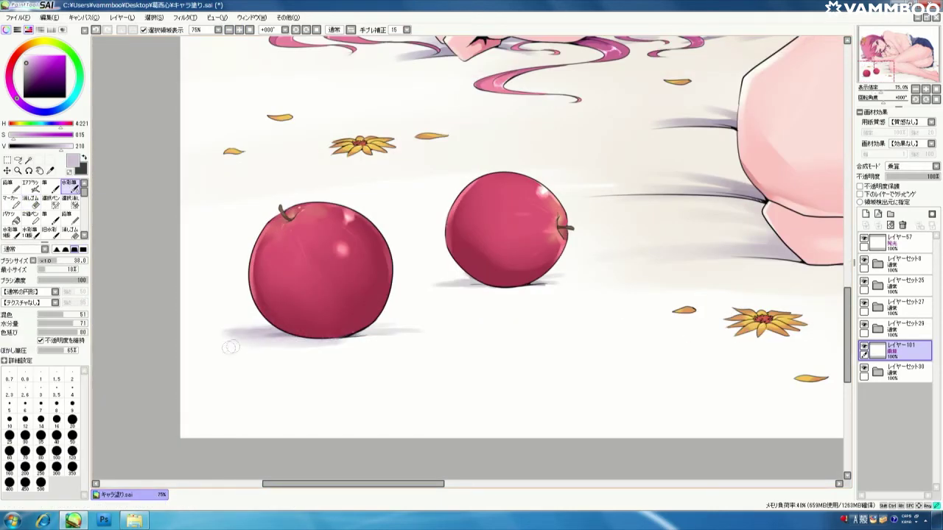
# Airbrush a cast shadow at size 24 to the left of the smaller apple's base and soften it with the watercolor brush.
pyautogui.press('v')
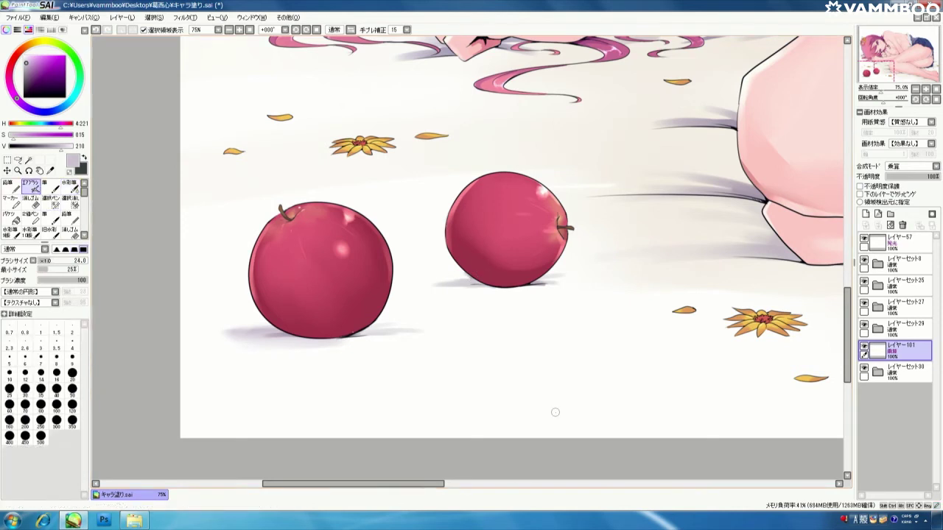
pyautogui.moveTo(486, 278)
pyautogui.mouseDown()
pyautogui.moveTo(438, 282)
pyautogui.moveTo(504, 287)
pyautogui.moveTo(454, 288)
pyautogui.mouseUp()
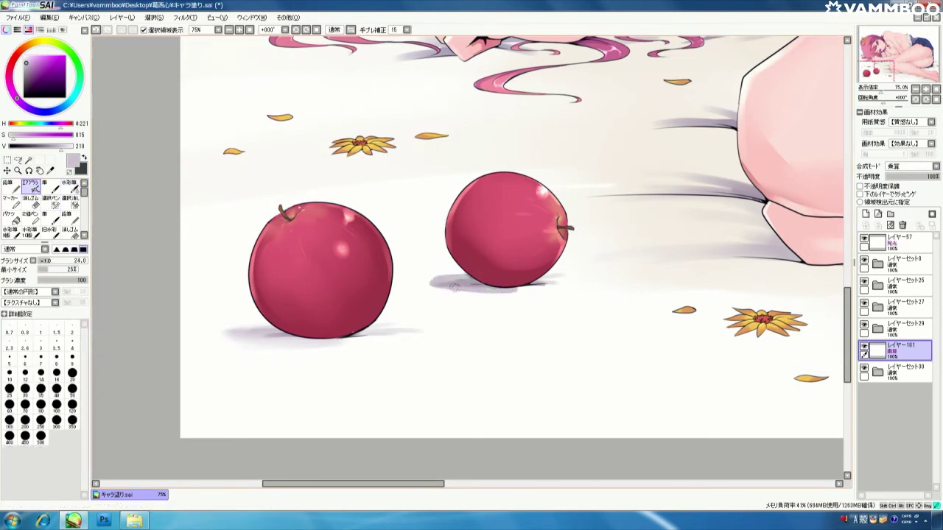
pyautogui.press('c')
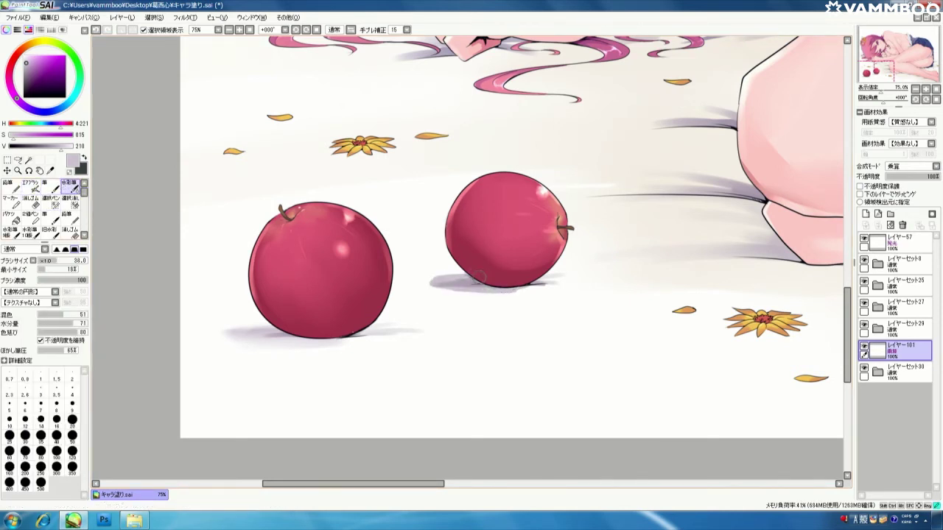
pyautogui.moveTo(440, 279)
pyautogui.mouseDown()
pyautogui.moveTo(484, 289)
pyautogui.moveTo(424, 282)
pyautogui.moveTo(519, 284)
pyautogui.mouseUp()
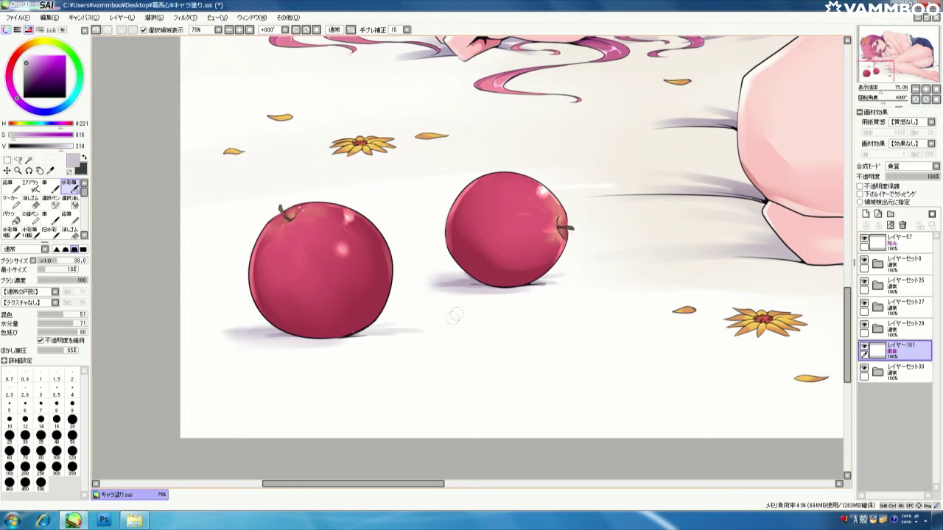
# Airbrush soft shadows at size 24 on the sheet beneath the hair curls beside the lower fist.
pyautogui.moveTo(887, 66); pyautogui.dragTo(890, 55)
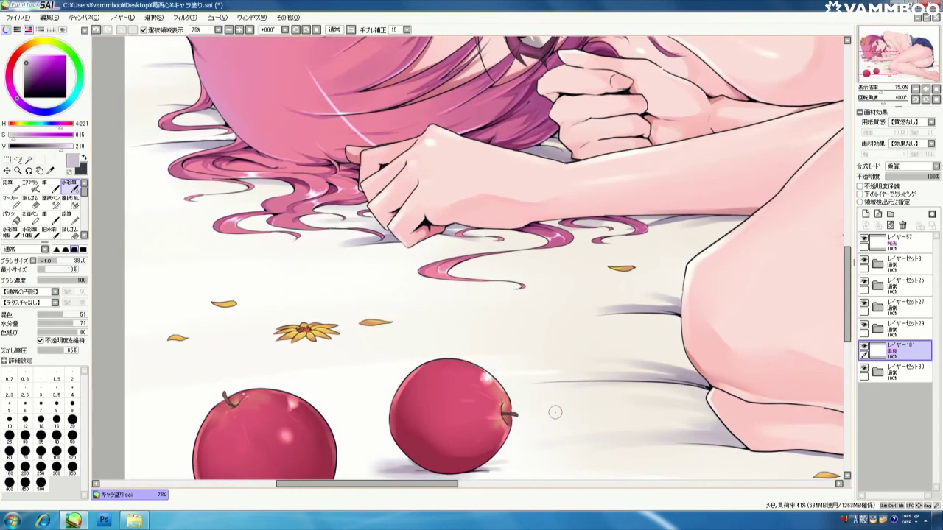
pyautogui.click(31, 185)
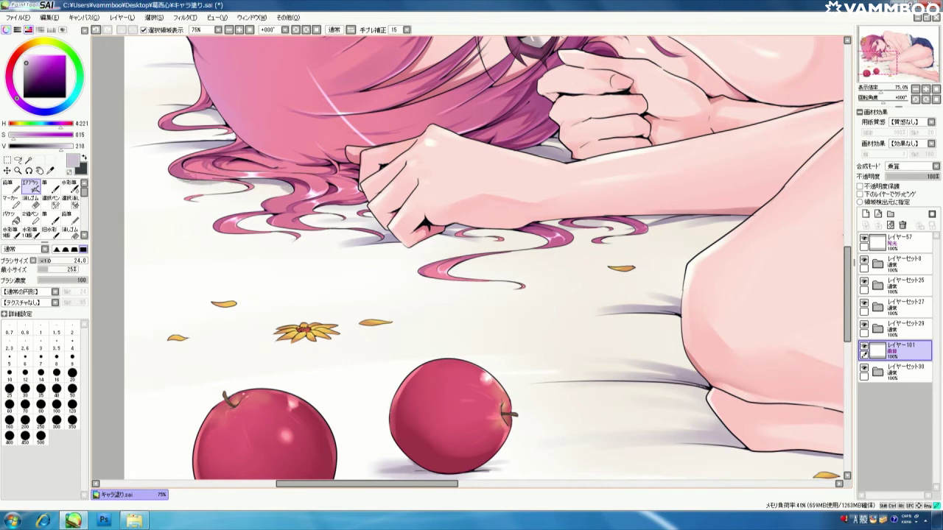
pyautogui.click(69, 187)
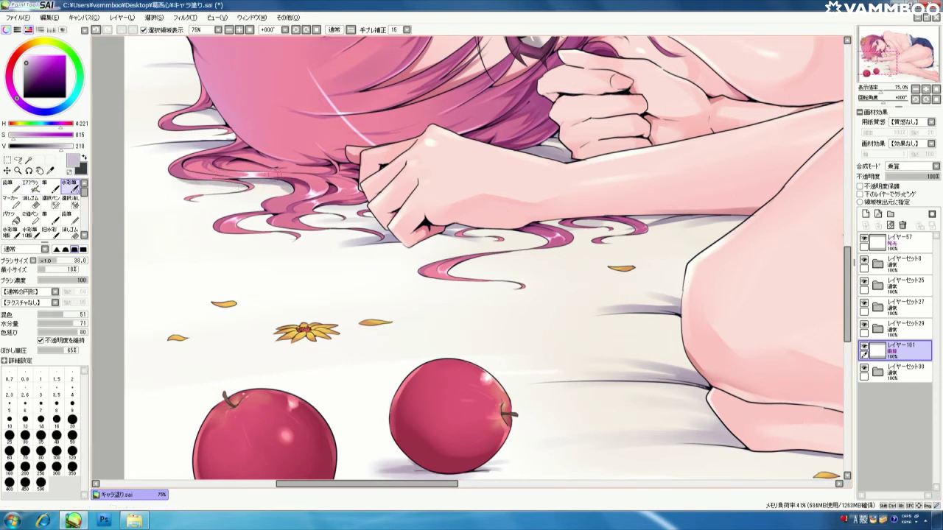
pyautogui.click(31, 187)
pyautogui.moveTo(314, 207); pyautogui.dragTo(362, 209)
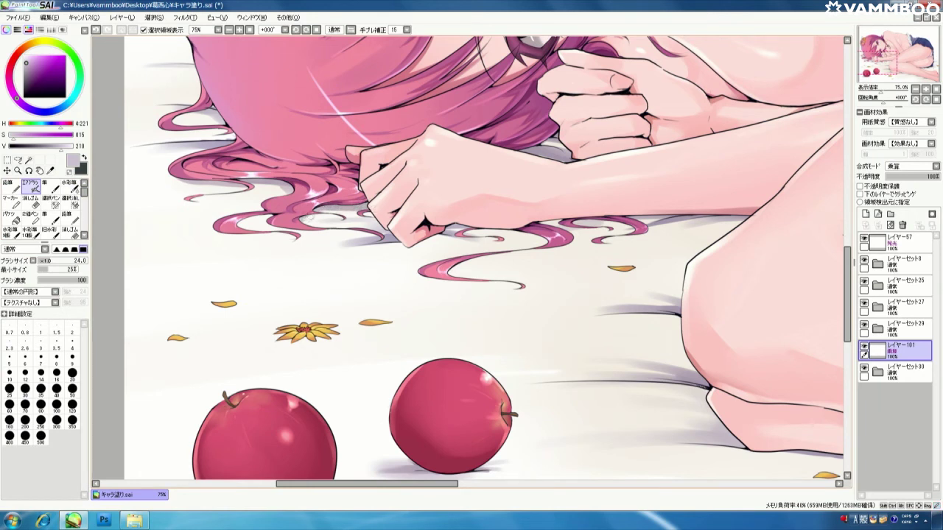
pyautogui.moveTo(269, 217); pyautogui.dragTo(240, 223)
pyautogui.moveTo(270, 219); pyautogui.dragTo(238, 221)
# Blend the hair shadows with the watercolor brush at size 65 and build up shading around the fist with the airbrush at size 59.
pyautogui.click(69, 186)
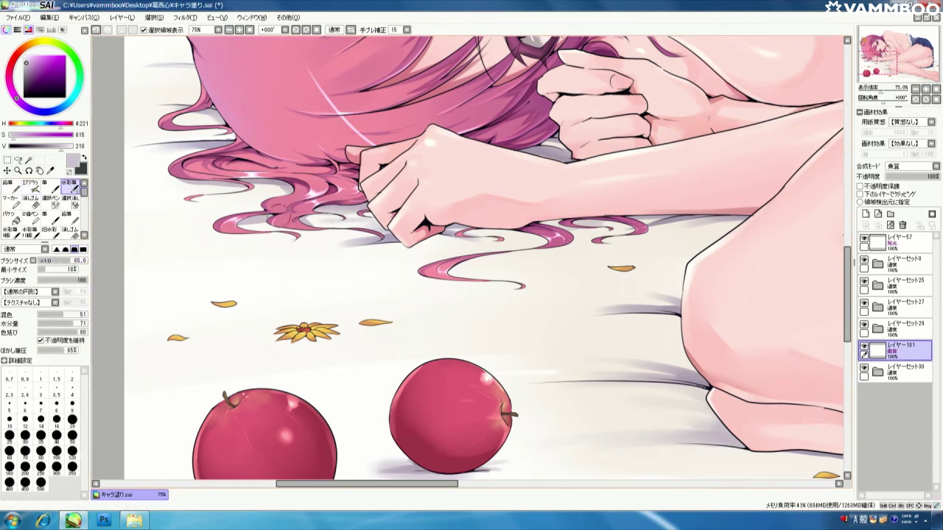
pyautogui.click(30, 187)
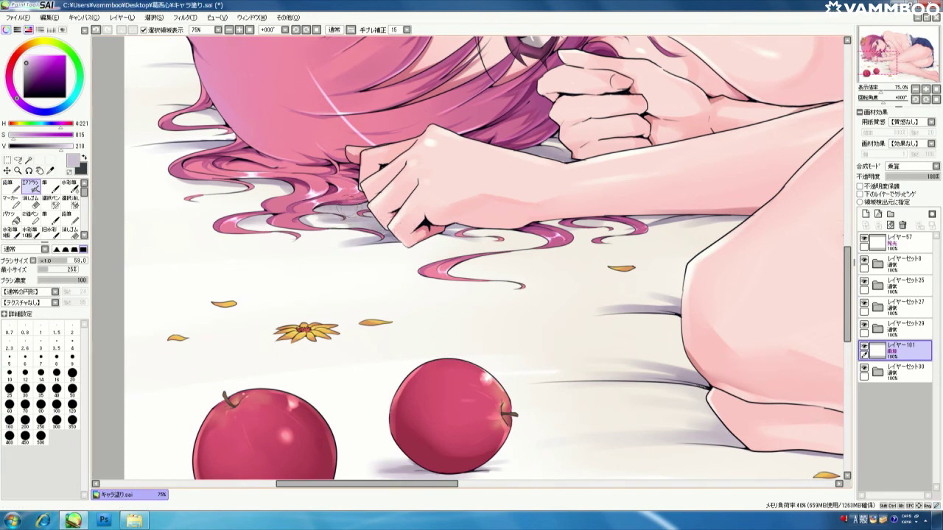
pyautogui.click(68, 186)
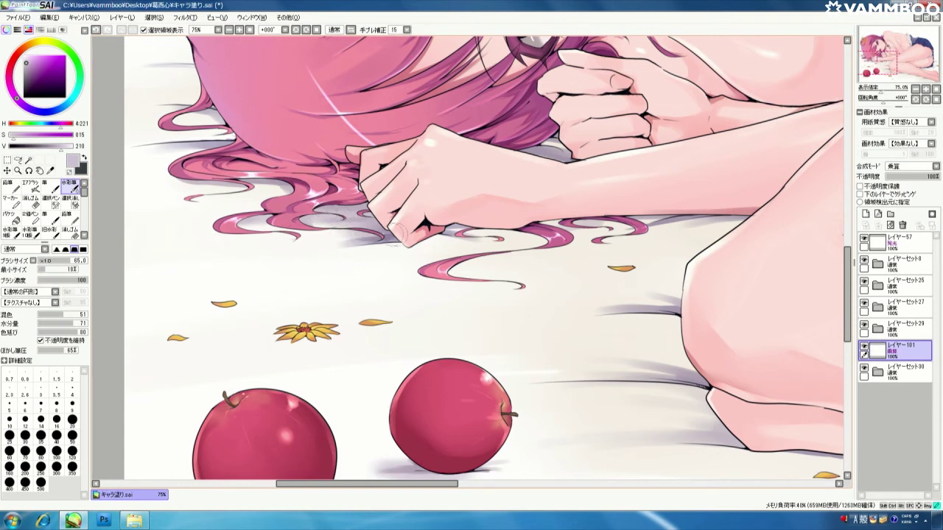
# Airbrush a soft shadow at size 59 on the sheet along the underside of the forearm toward the knee.
pyautogui.click(30, 186)
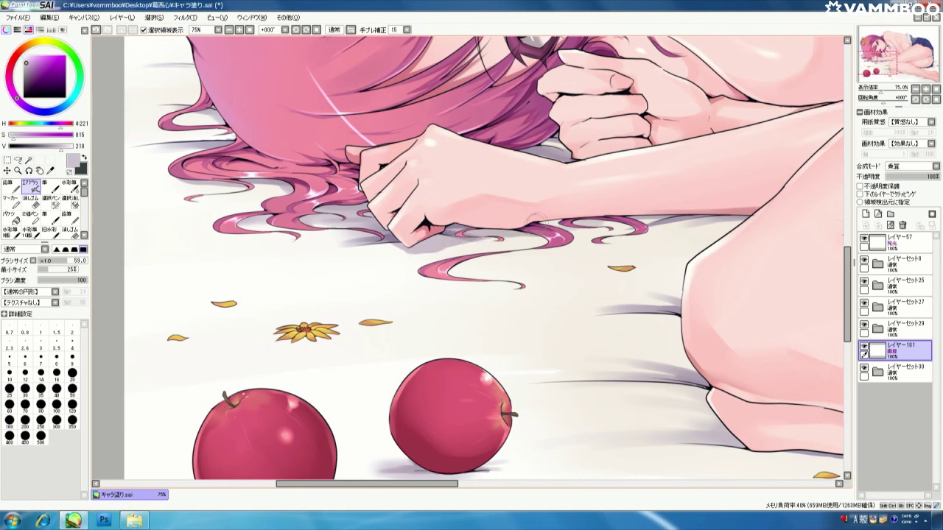
pyautogui.moveTo(487, 223); pyautogui.dragTo(682, 224)
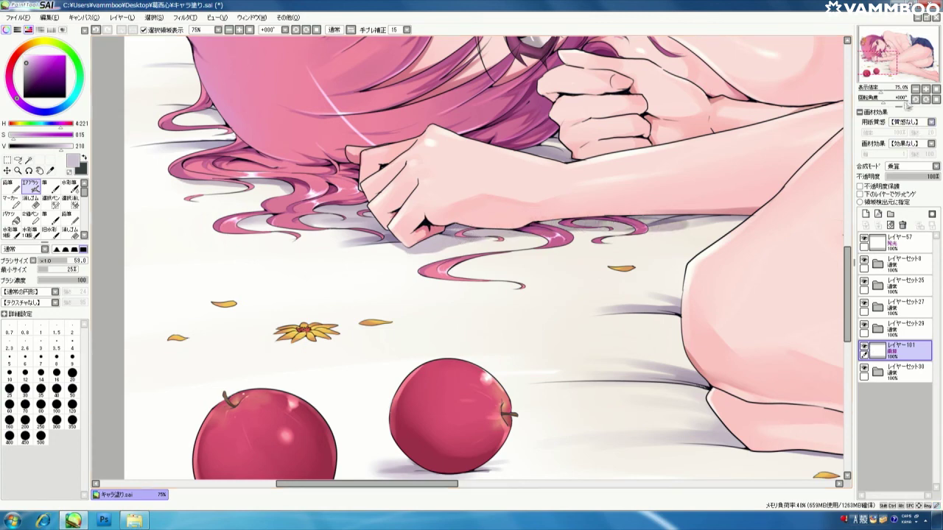
pyautogui.moveTo(898, 67); pyautogui.dragTo(901, 63)
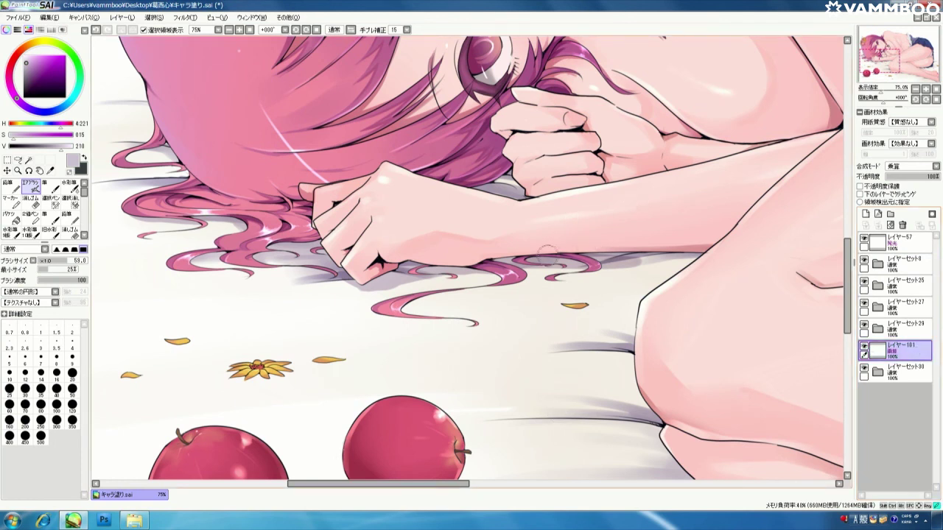
pyautogui.moveTo(547, 255); pyautogui.dragTo(741, 256)
pyautogui.moveTo(580, 264); pyautogui.dragTo(708, 261)
pyautogui.moveTo(590, 261); pyautogui.dragTo(729, 252)
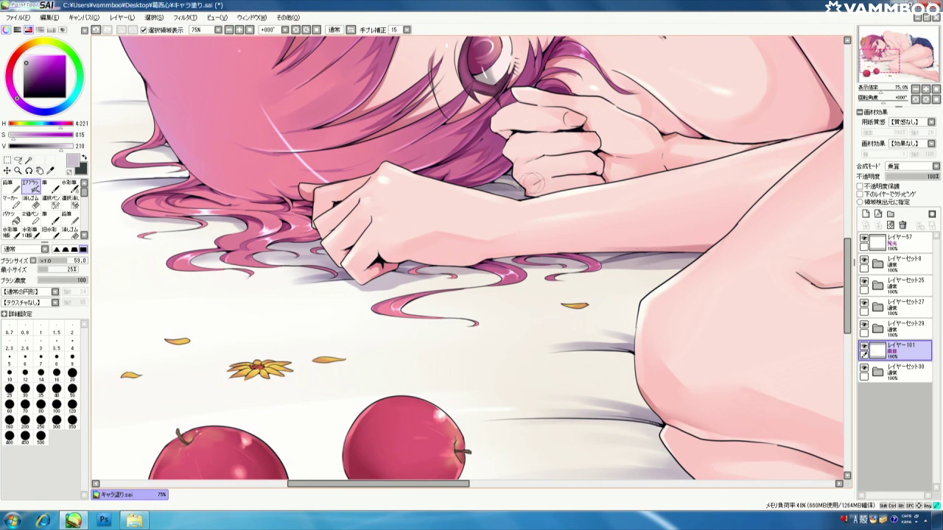
# Blend the forearm shadow back toward the fist with the watercolor brush at size 65.
pyautogui.click(70, 188)
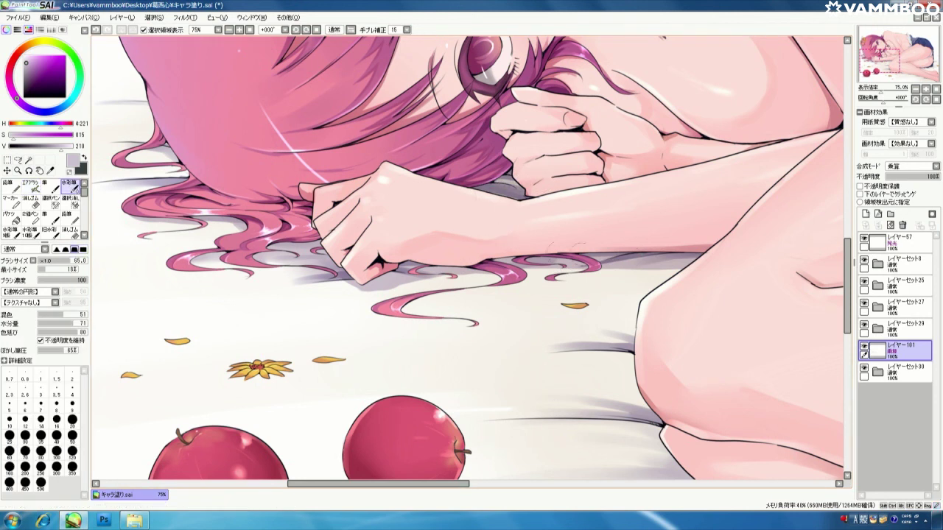
pyautogui.moveTo(587, 264); pyautogui.dragTo(678, 268)
pyautogui.moveTo(678, 267); pyautogui.dragTo(389, 283)
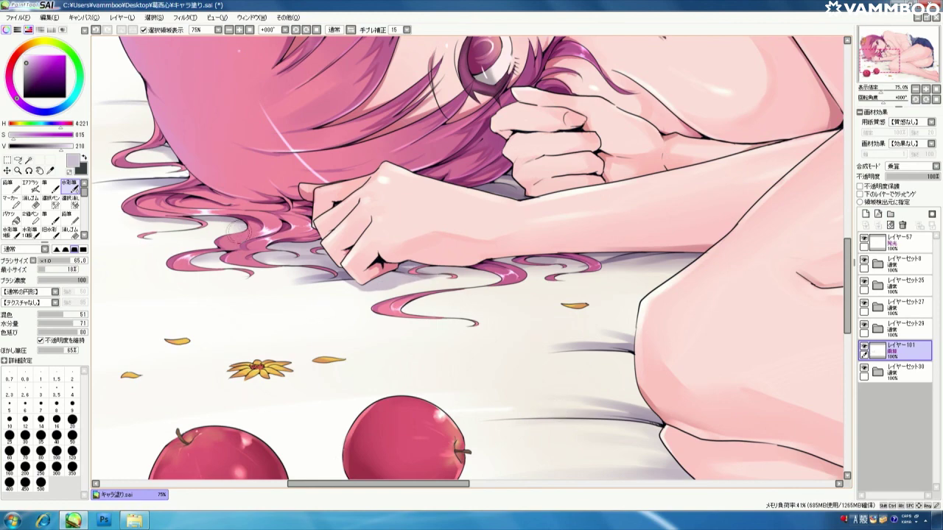
pyautogui.click(229, 30)
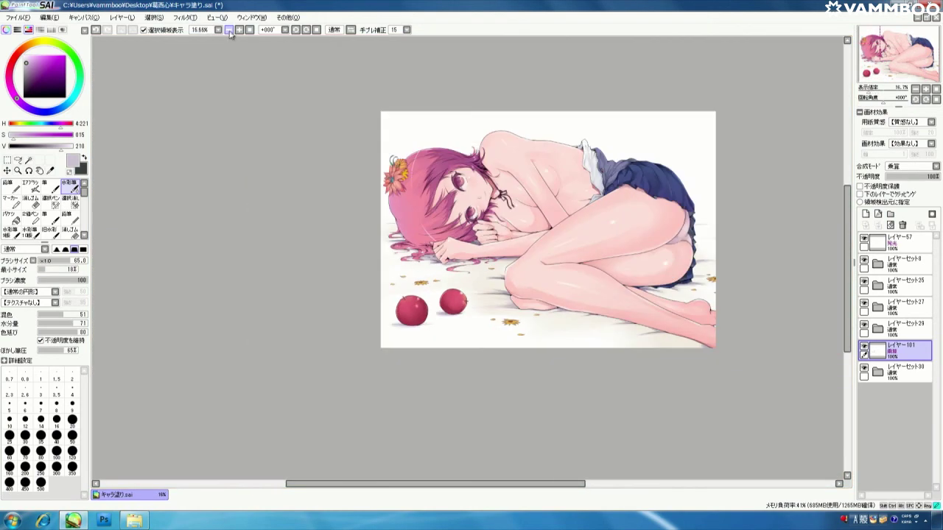